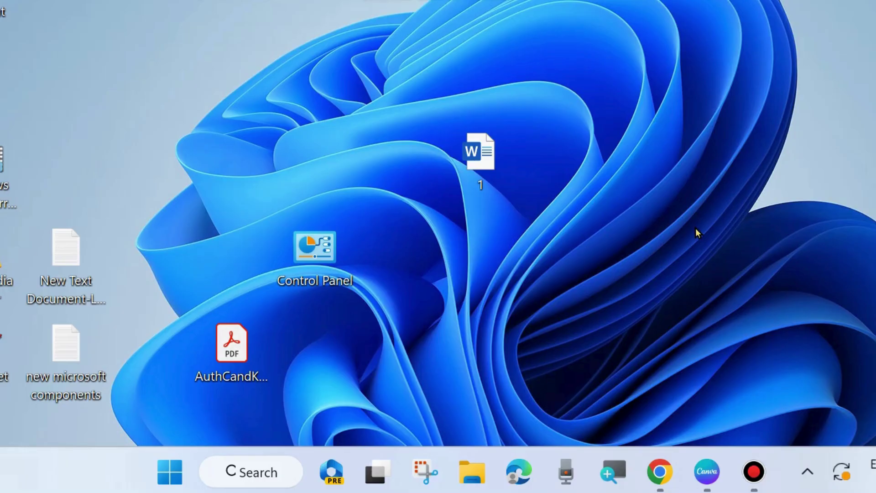
Search Windows for the Windows Store Apps troubleshooter.
left_click(258, 478)
type("sto")
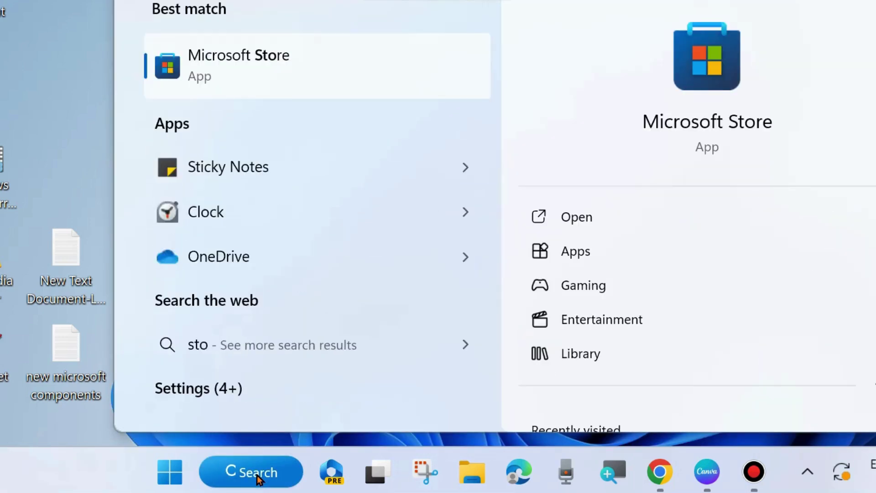
type("re")
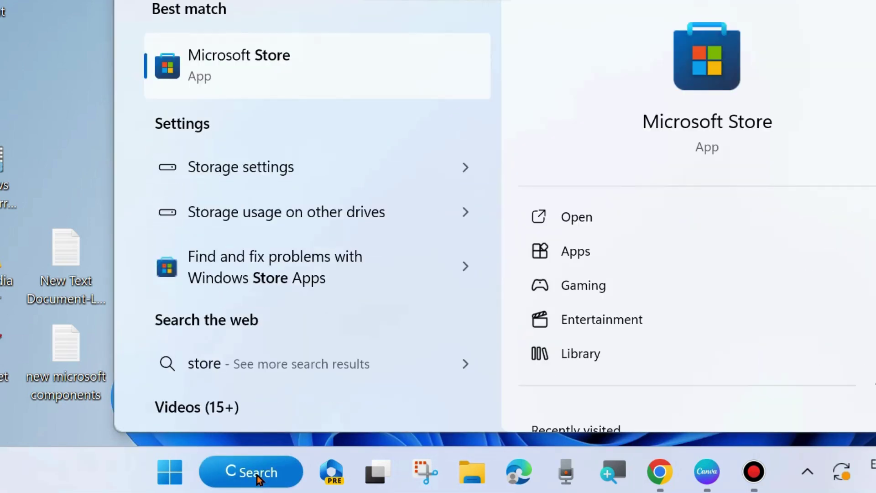
type(" tr")
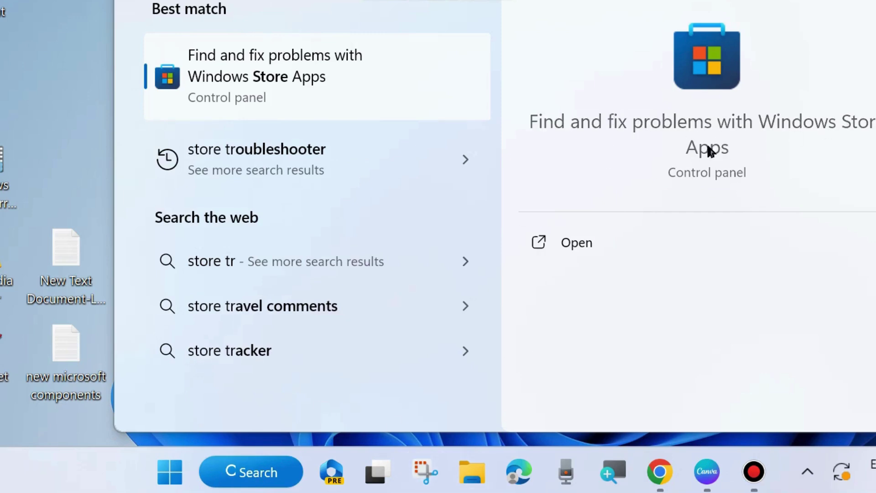
Launch the Store Apps troubleshooter with Apply repairs automatically and start detecting problems.
left_click(577, 243)
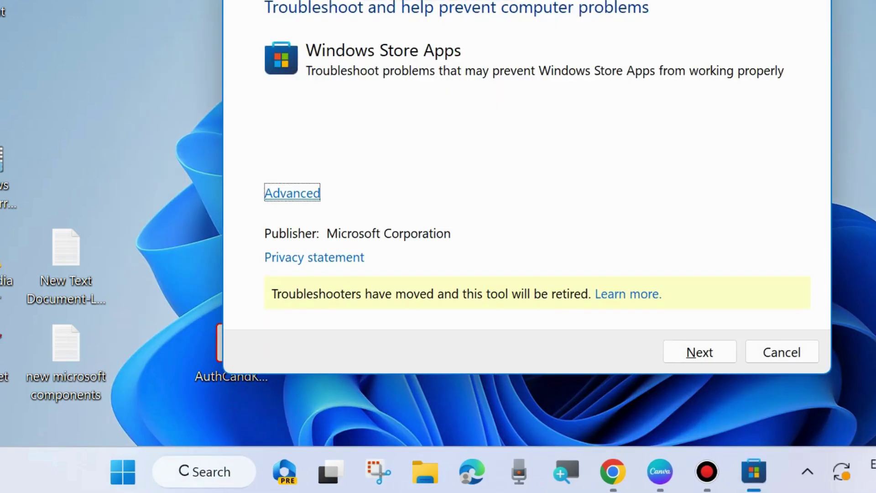
left_click_drag(536, 3, 503, 37)
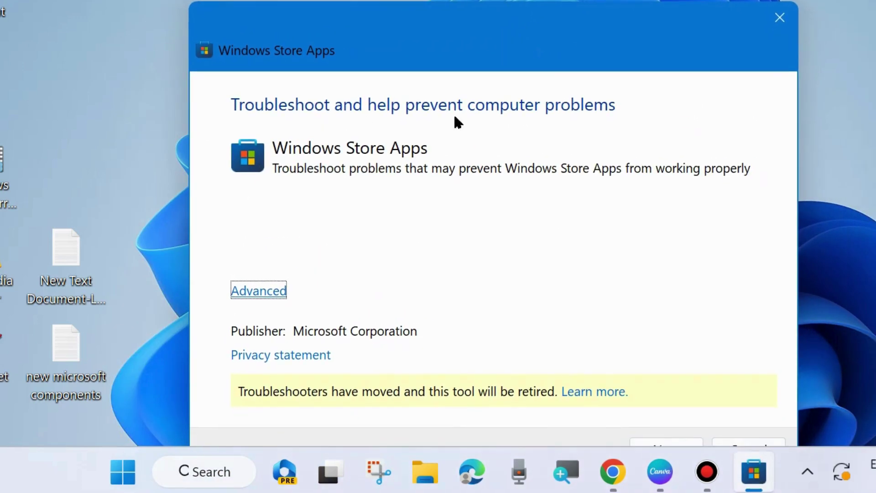
left_click(251, 292)
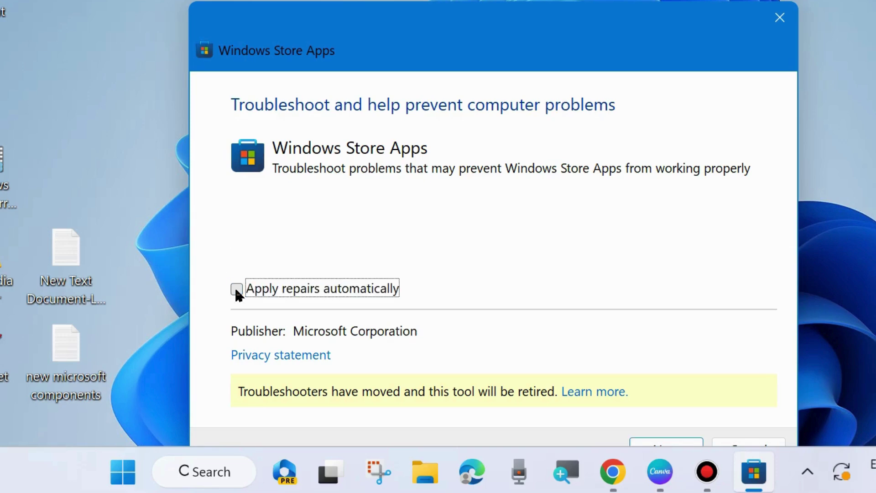
left_click_drag(477, 54, 470, 7)
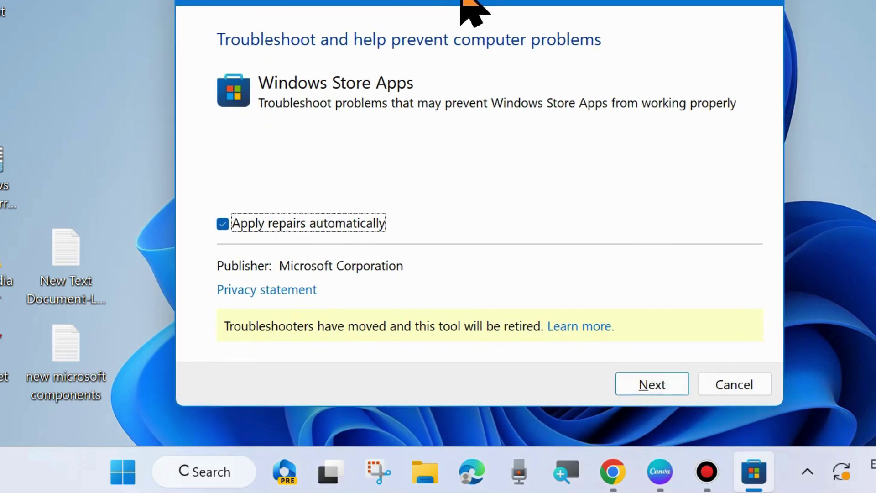
left_click(651, 386)
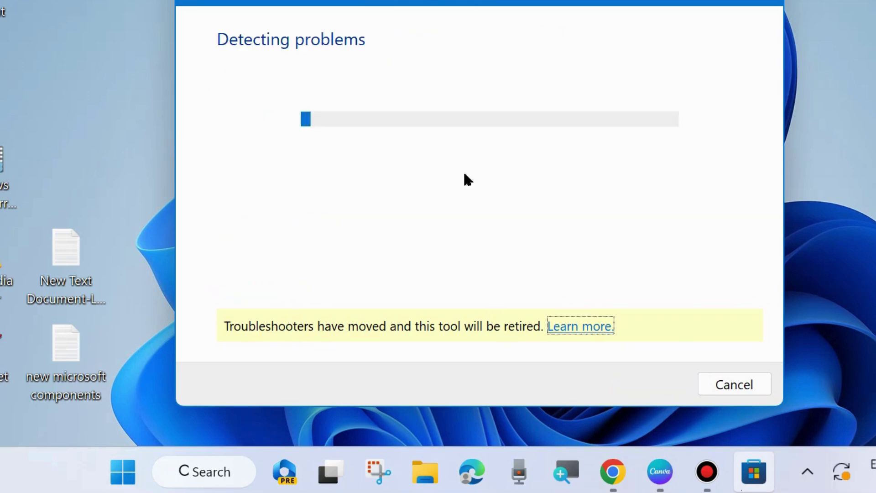
left_click_drag(518, 3, 518, 84)
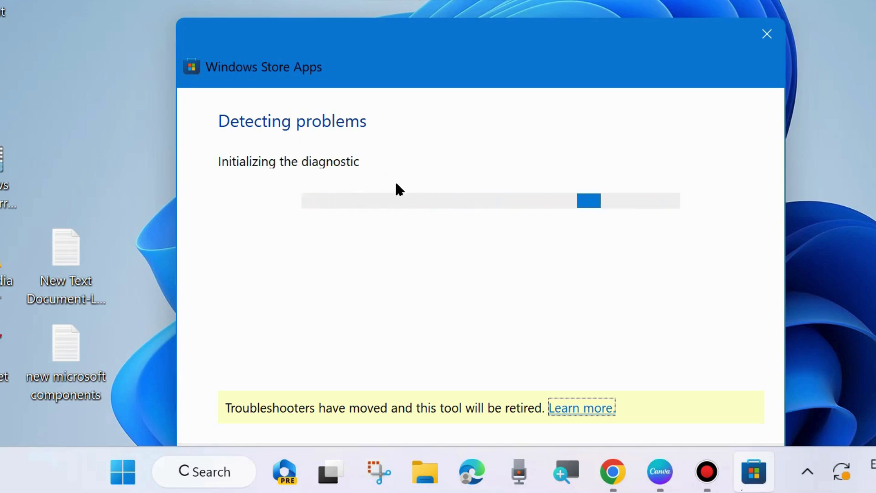
Reach Settings > System > Troubleshoot > Other troubleshooters from the Start quick-link menu.
right_click(117, 480)
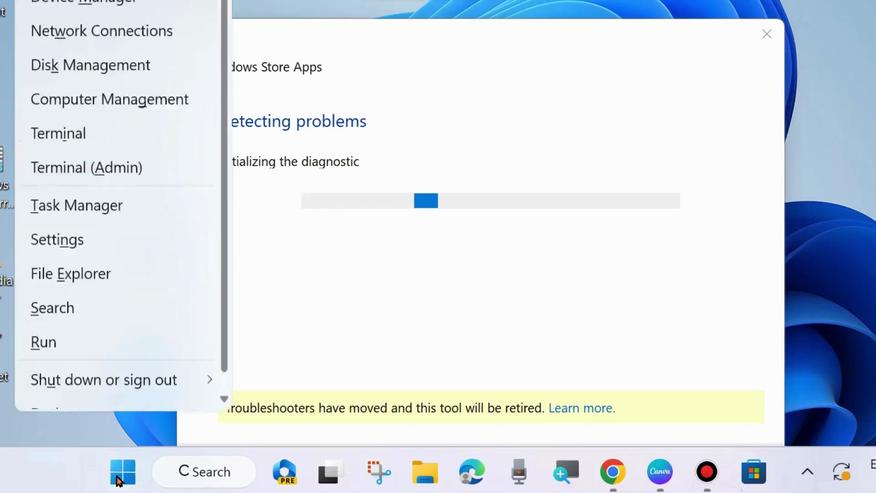
left_click(58, 273)
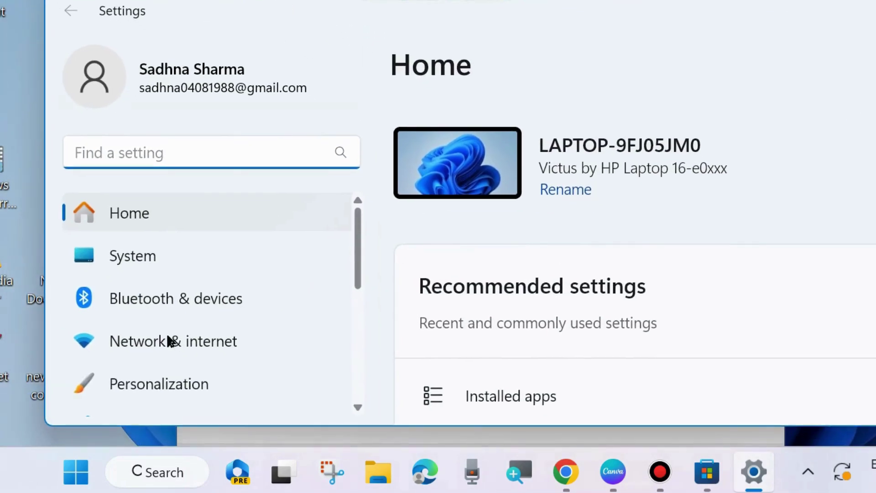
scroll(165, 346, "down", 2)
scroll(154, 362, "up", 2)
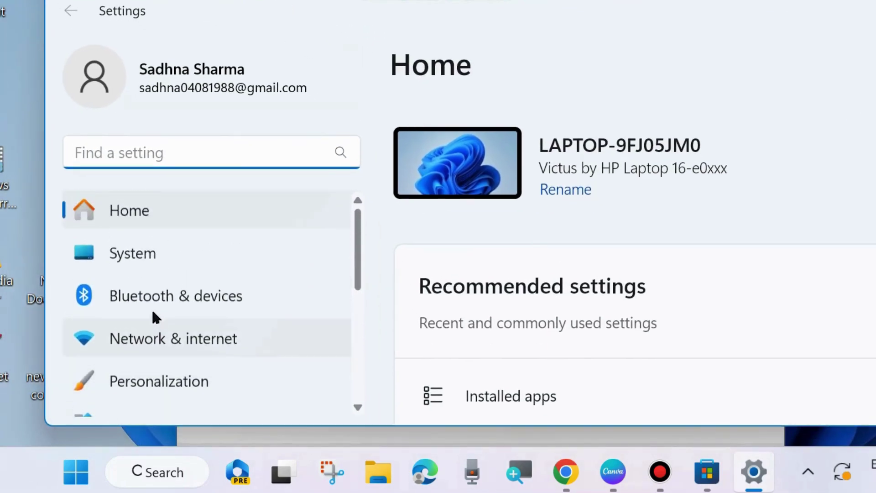
left_click(126, 254)
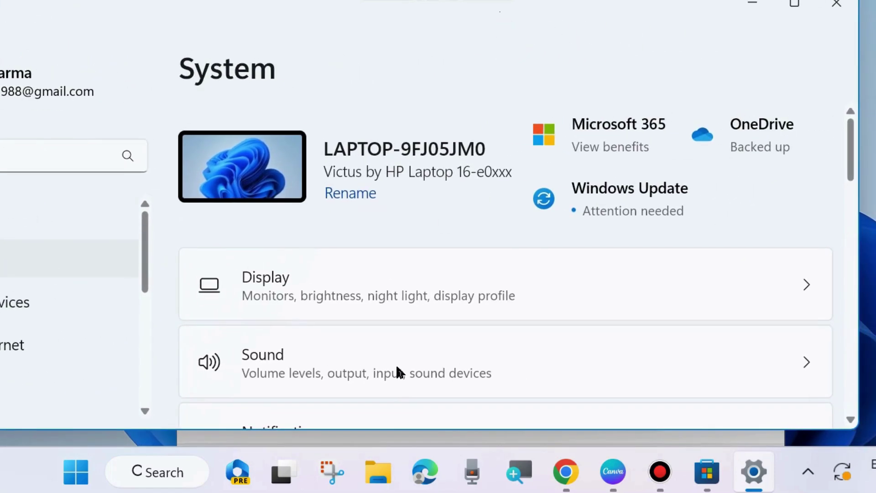
scroll(356, 370, "down", 3)
scroll(336, 350, "down", 3)
scroll(335, 351, "down", 3)
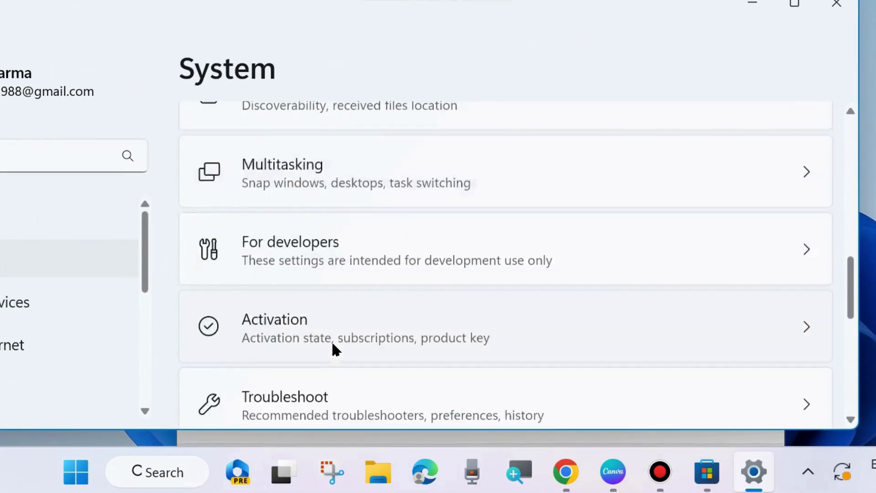
scroll(336, 351, "down", 2)
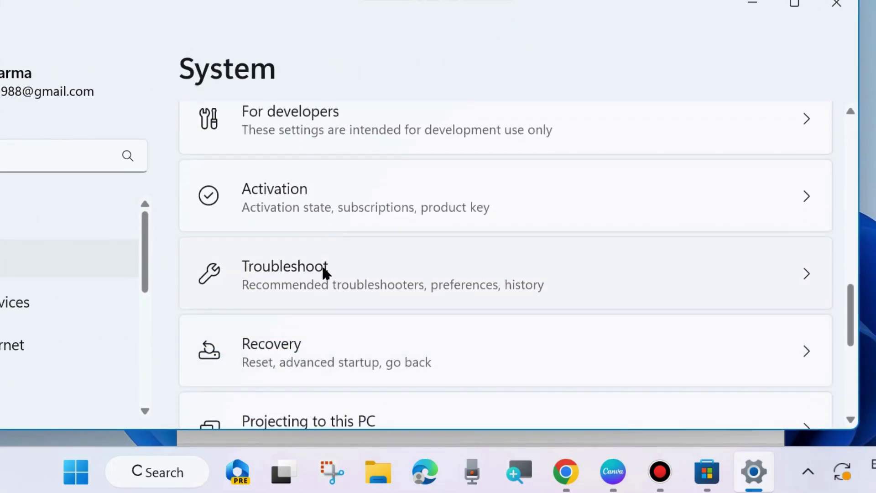
left_click(324, 273)
scroll(430, 264, "down", 1)
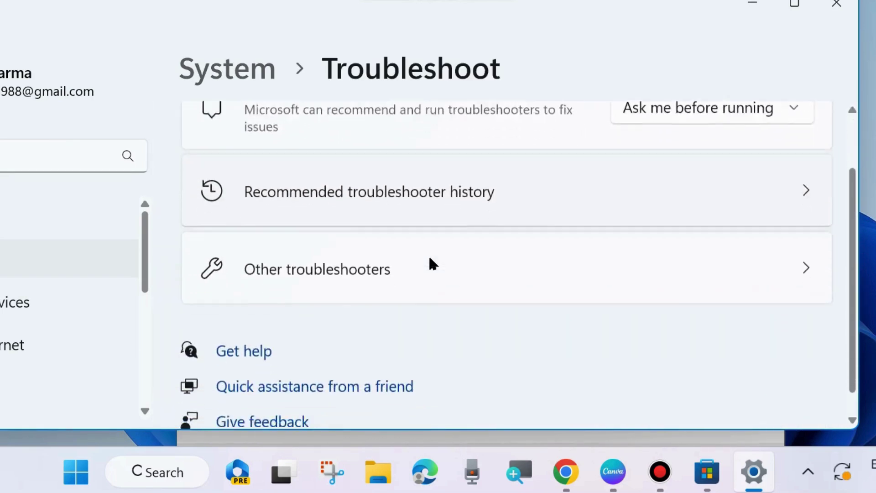
scroll(431, 265, "down", 1)
left_click(349, 246)
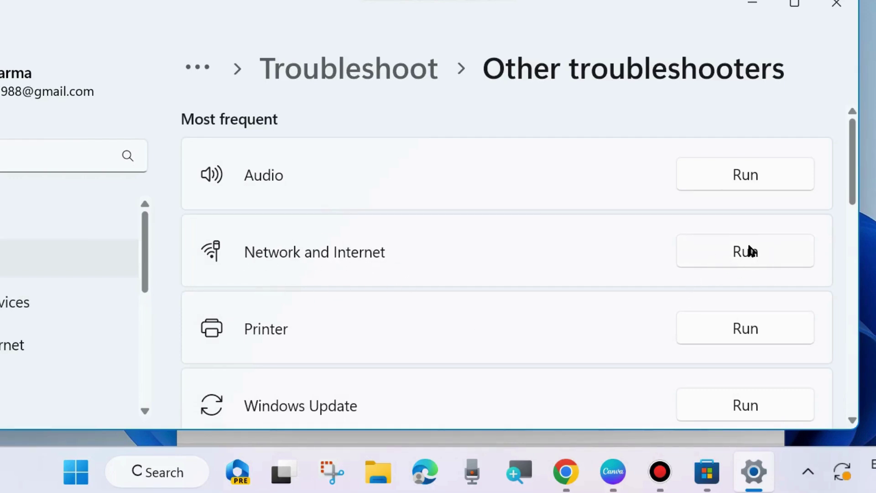
Close Settings and continue the troubleshooter so it resolves the detected problems.
left_click(837, 3)
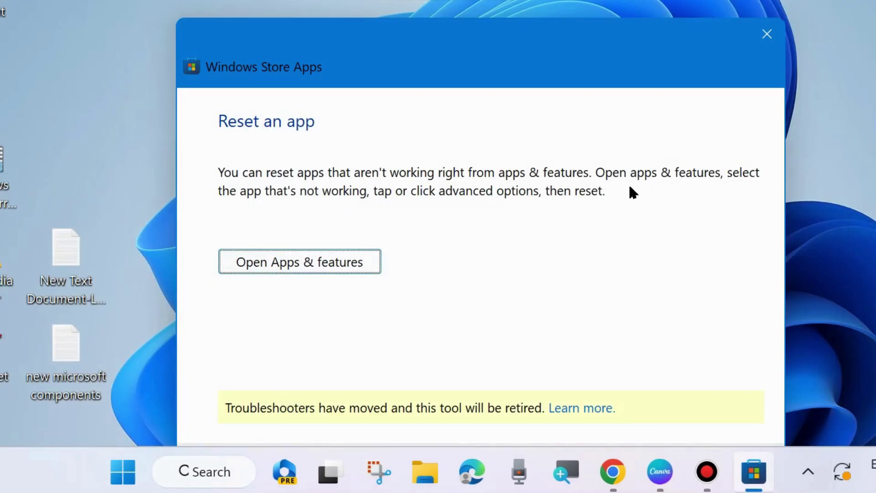
mouse_move(579, 66)
left_mouse_down()
mouse_move(525, 0)
mouse_move(564, 33)
left_mouse_up()
left_click(647, 427)
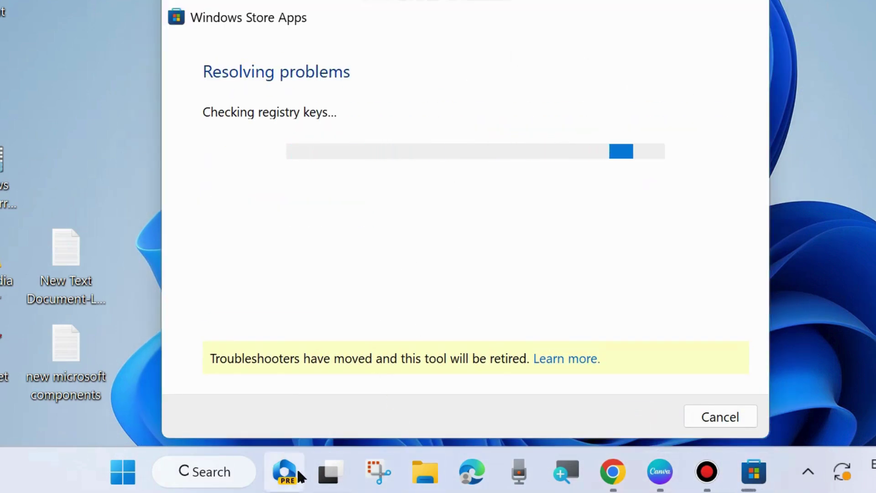
Fill the Run dialog with appwiz.cpl from its history suggestions.
right_click(124, 477)
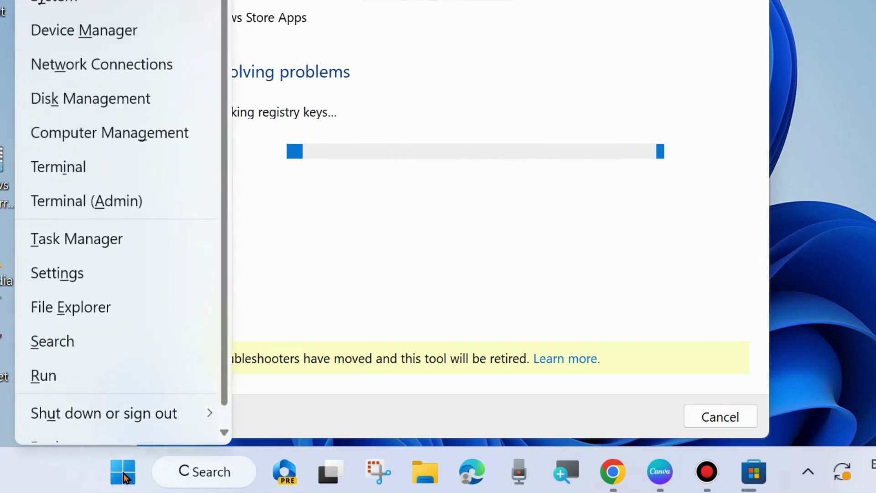
left_click(45, 376)
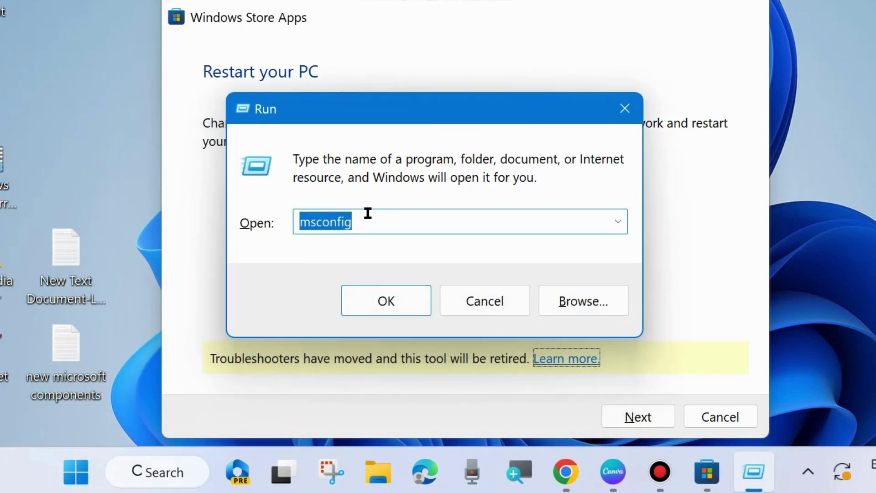
type("app")
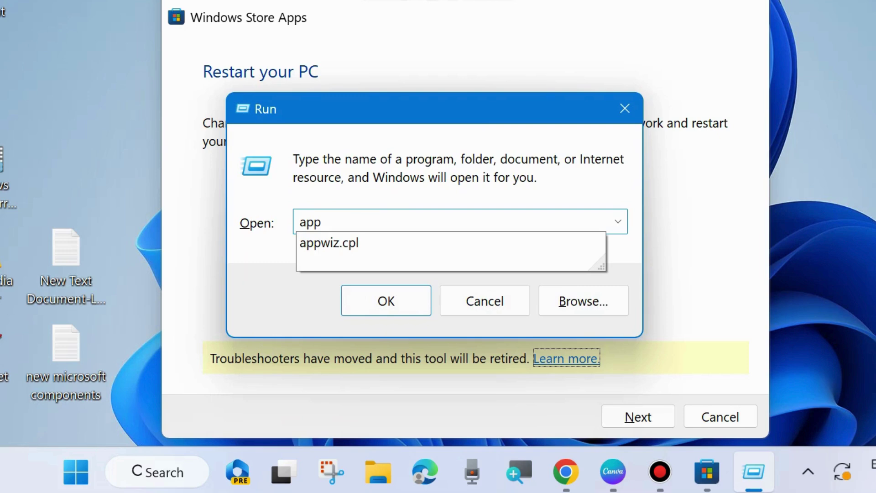
left_click(337, 244)
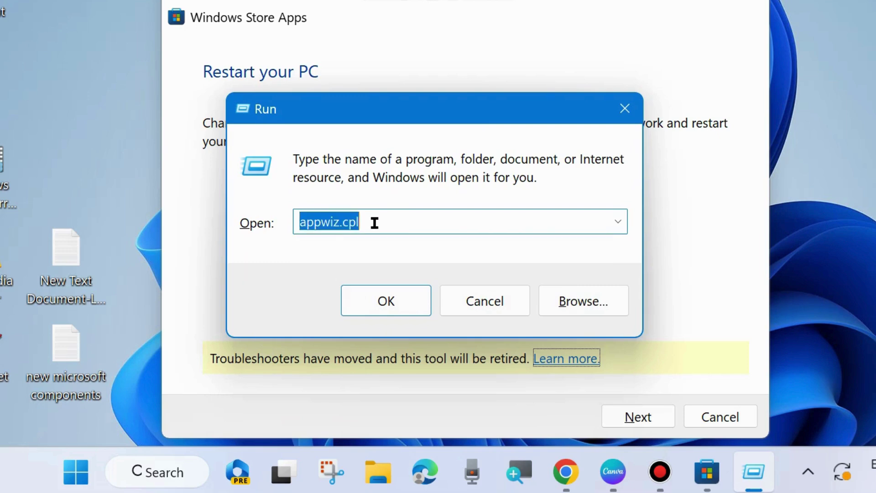
left_click(376, 221)
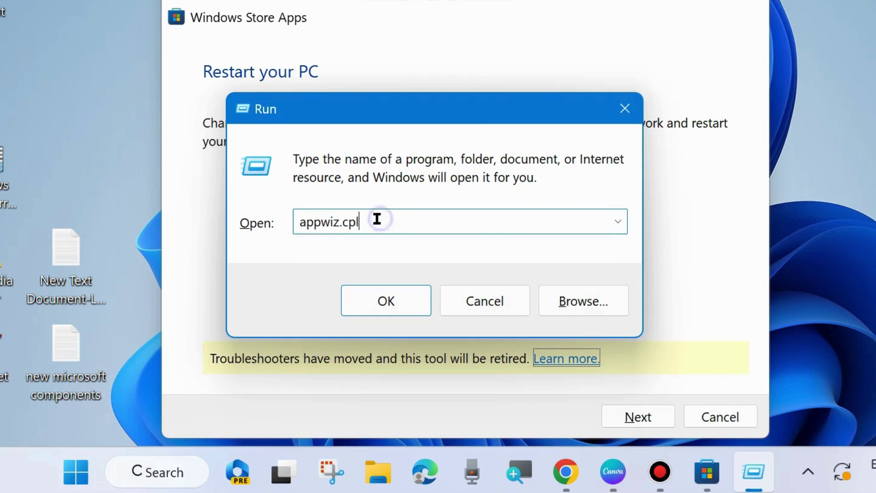
In Programs and Features, start changing Microsoft Office Home and Student 2021.
left_click(371, 294)
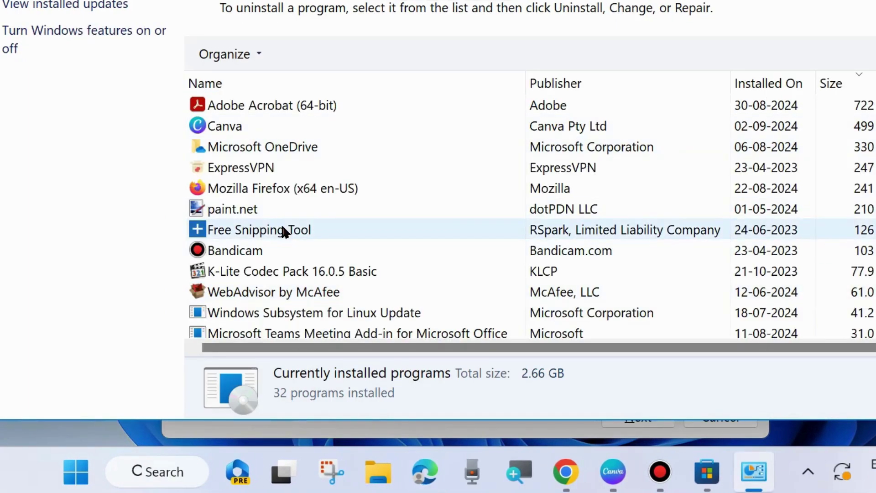
scroll(283, 229, "down", 5)
scroll(283, 229, "down", 2)
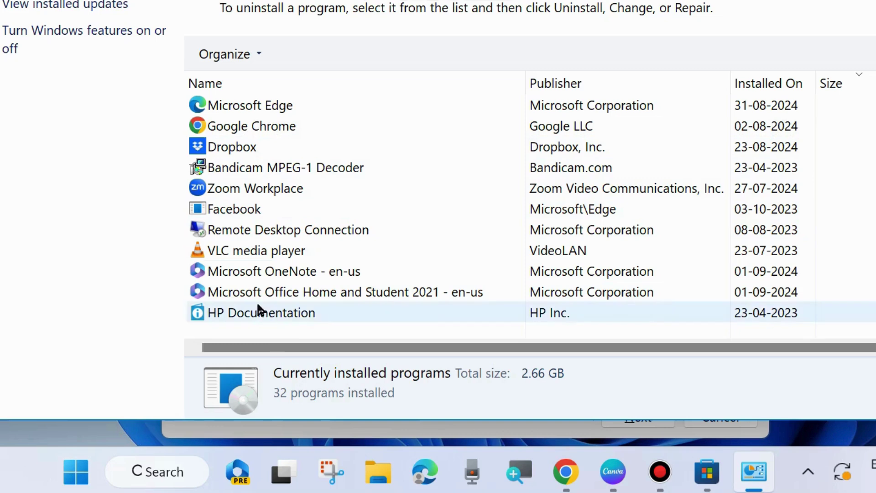
left_click(327, 296)
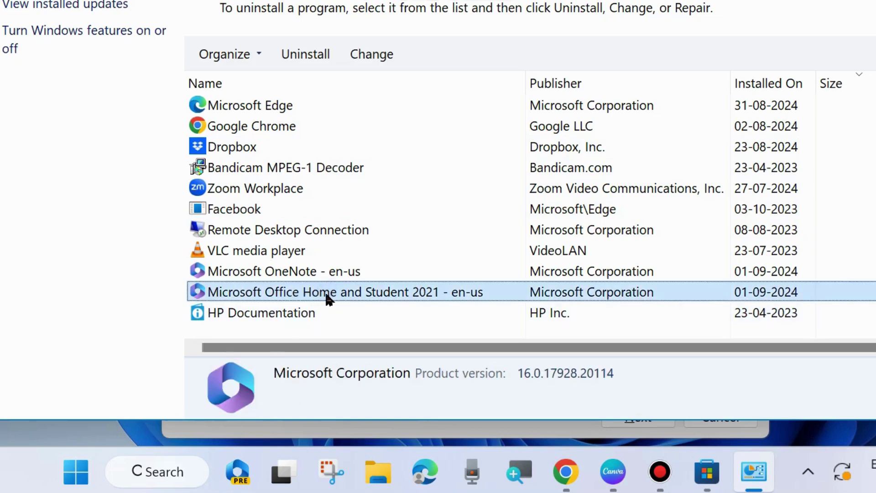
left_click(377, 57)
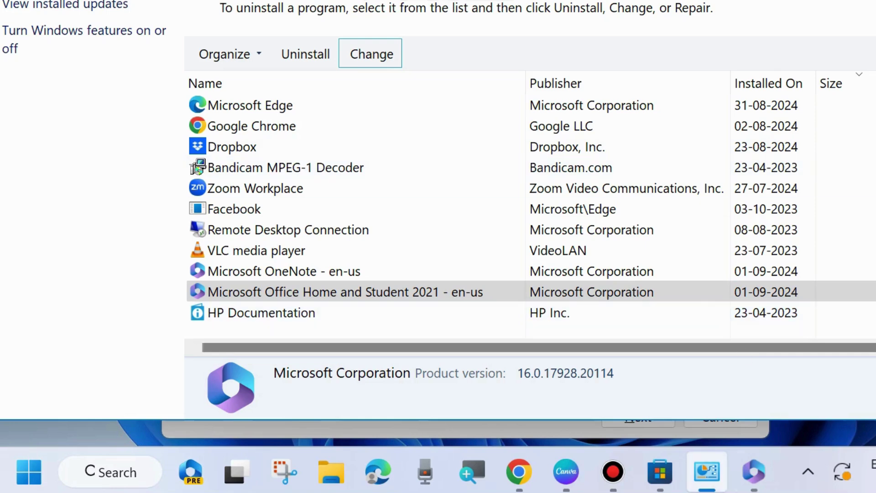
Run a Quick Repair of Office and close the repair window when done.
left_click(755, 474)
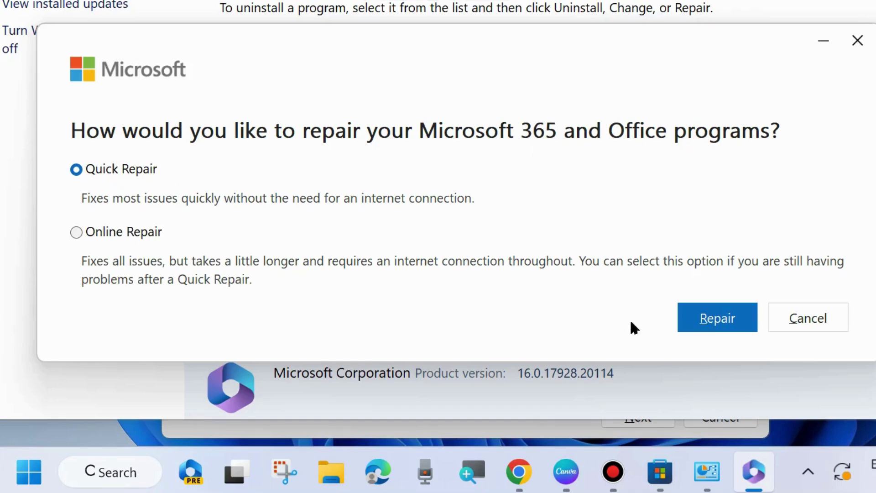
left_click(709, 319)
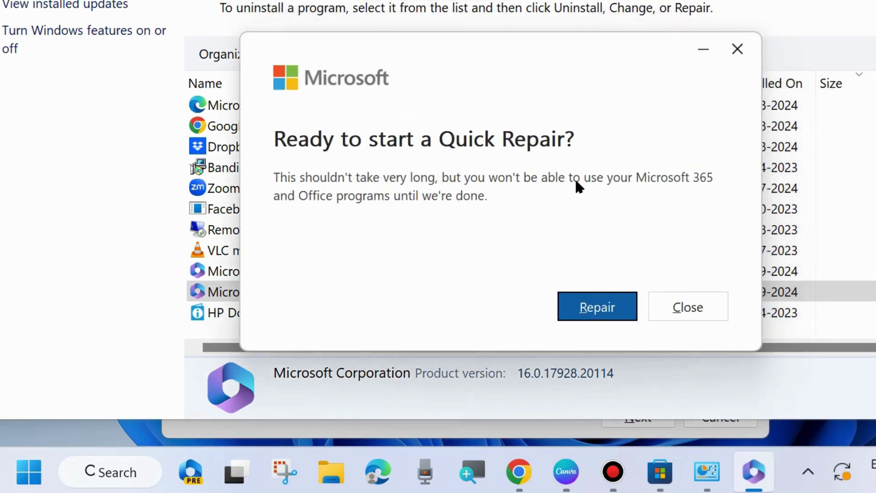
left_click(591, 308)
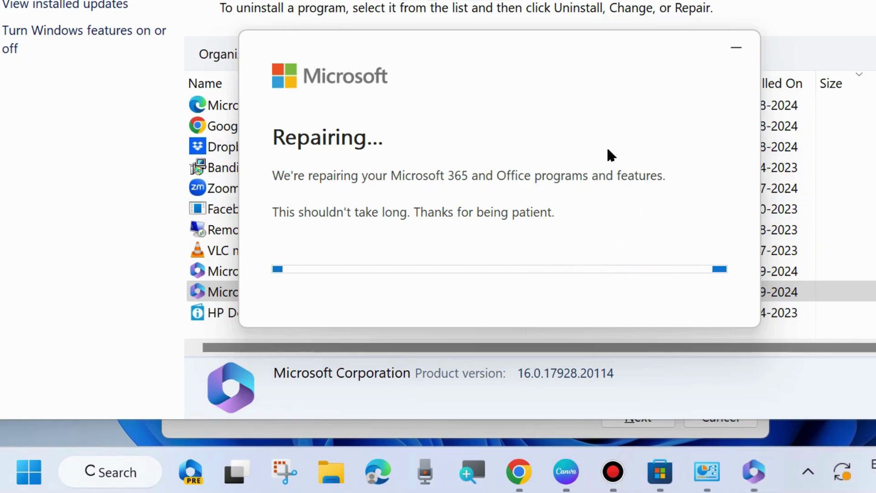
left_click(736, 49)
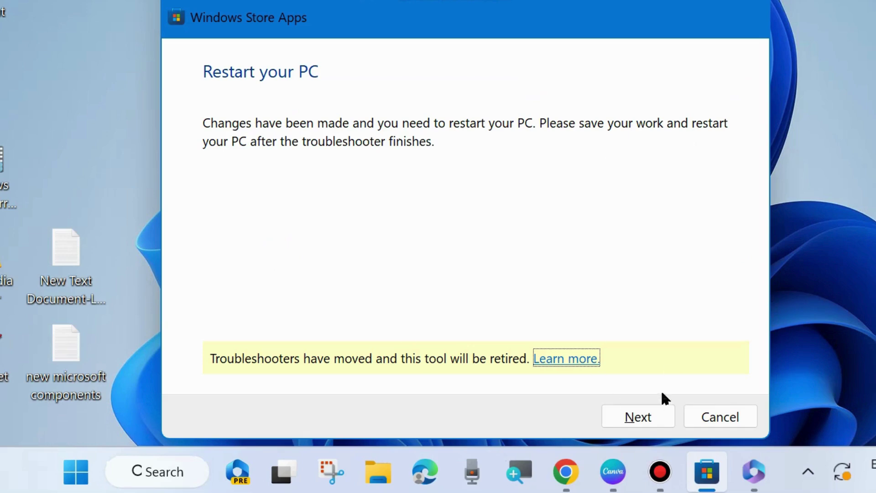
Advance the Store Apps troubleshooter past the Restart your PC notice.
left_click(630, 417)
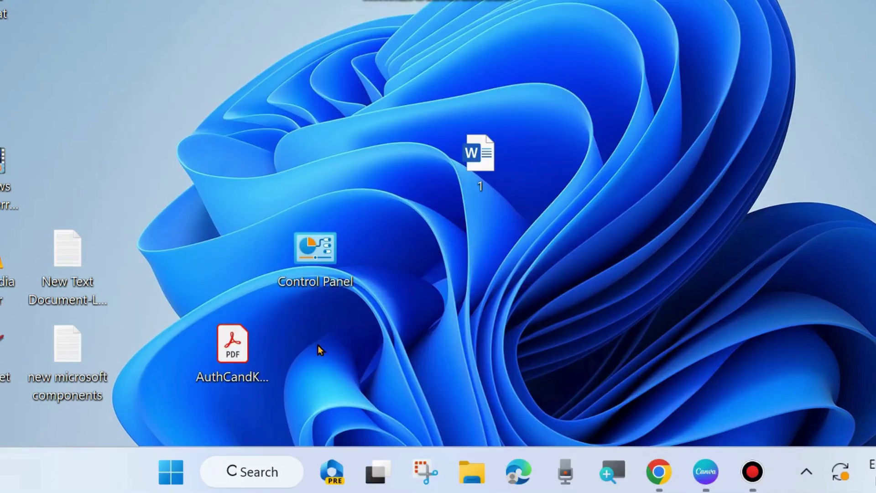
Run services.msc from the Run dialog to launch the Services console.
right_click(171, 476)
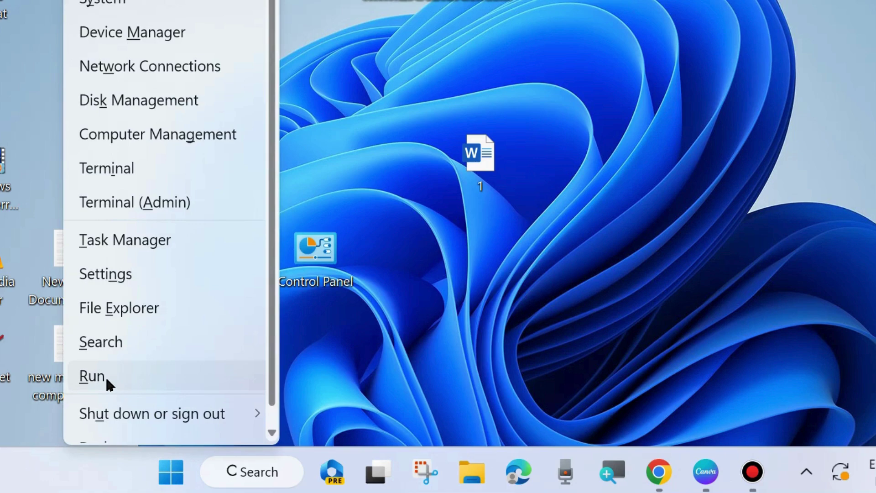
left_click(107, 379)
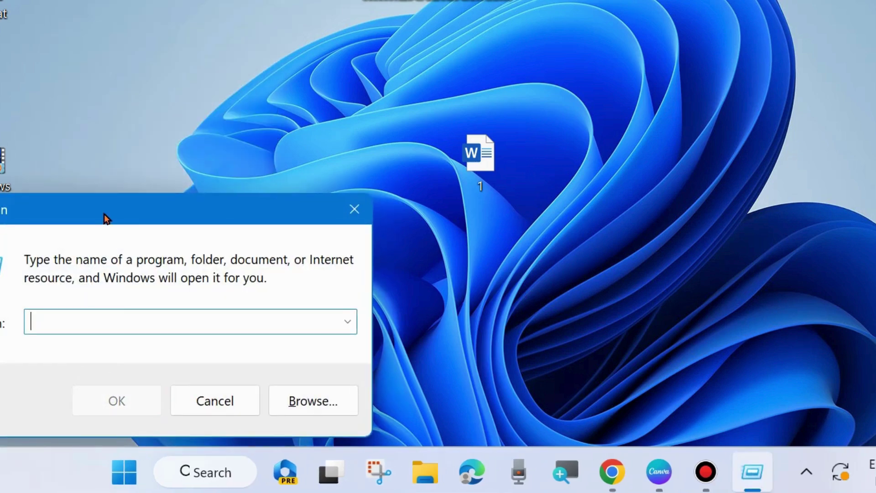
type("se")
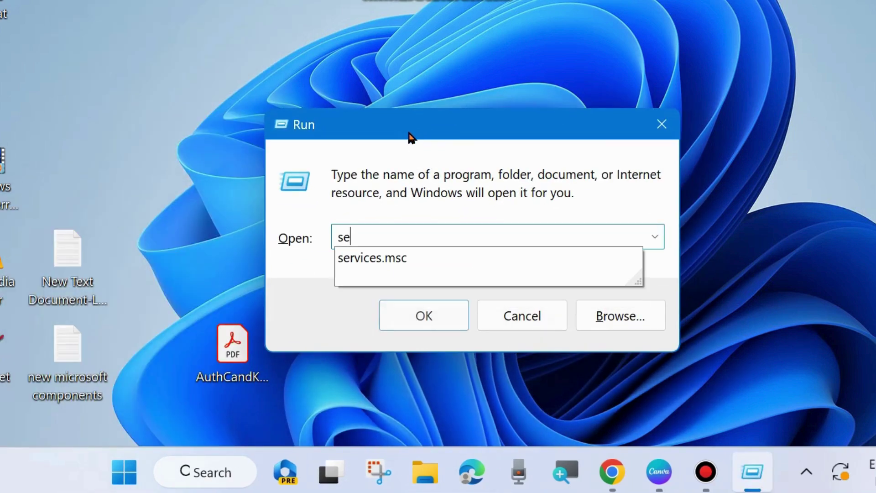
type("r")
left_click(397, 260)
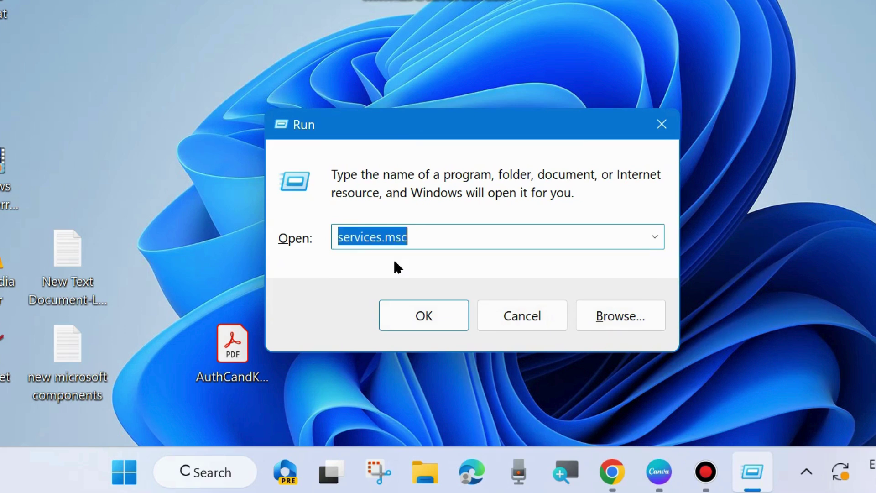
left_click(453, 241)
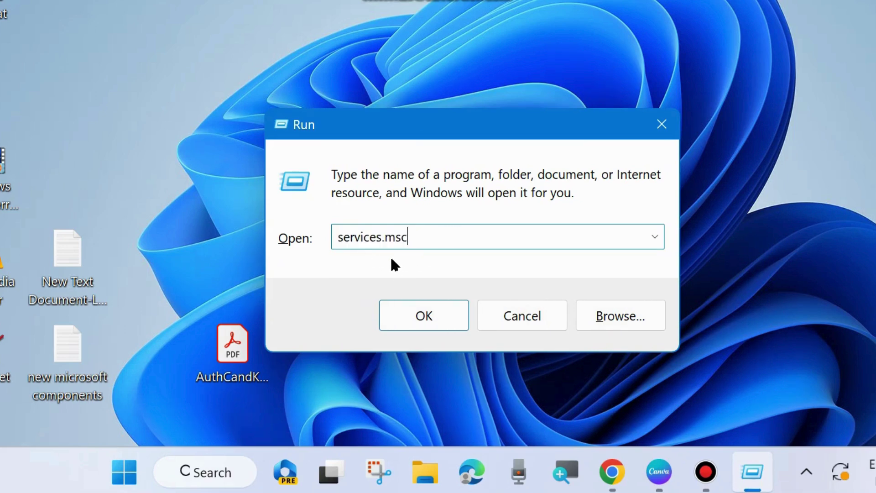
left_click(424, 316)
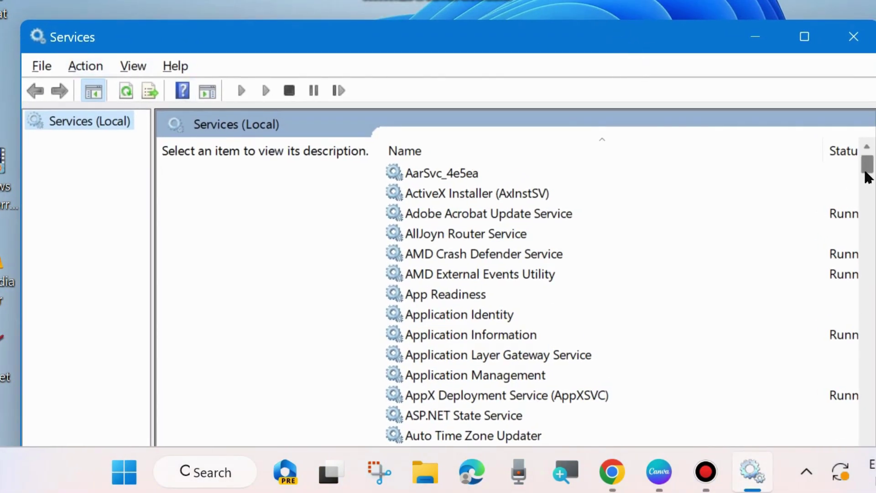
mouse_move(867, 165)
left_mouse_down()
mouse_move(856, 359)
mouse_move(856, 306)
left_mouse_up()
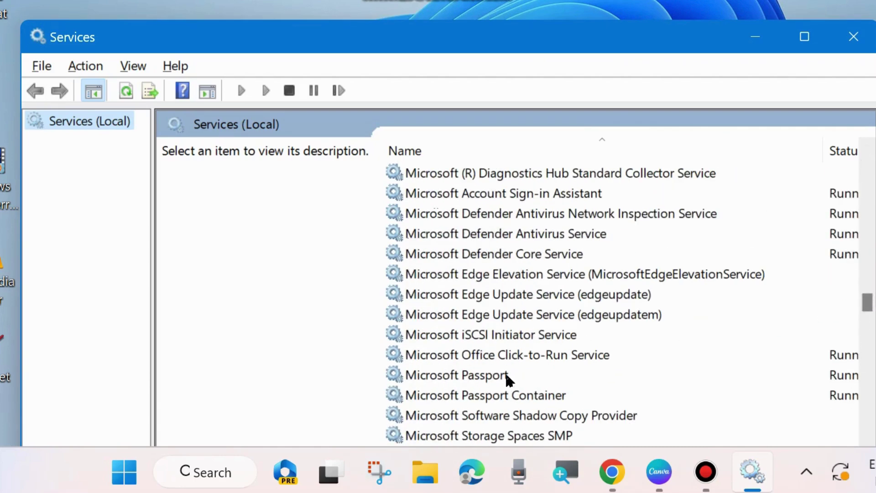
Select Microsoft Office Click-to-Run Service and show its Stop/Restart actions.
left_click(524, 357)
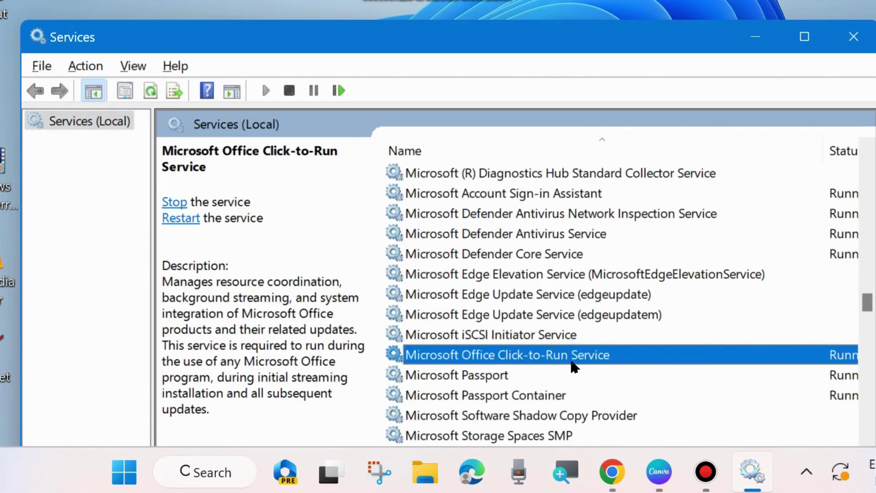
right_click(522, 361)
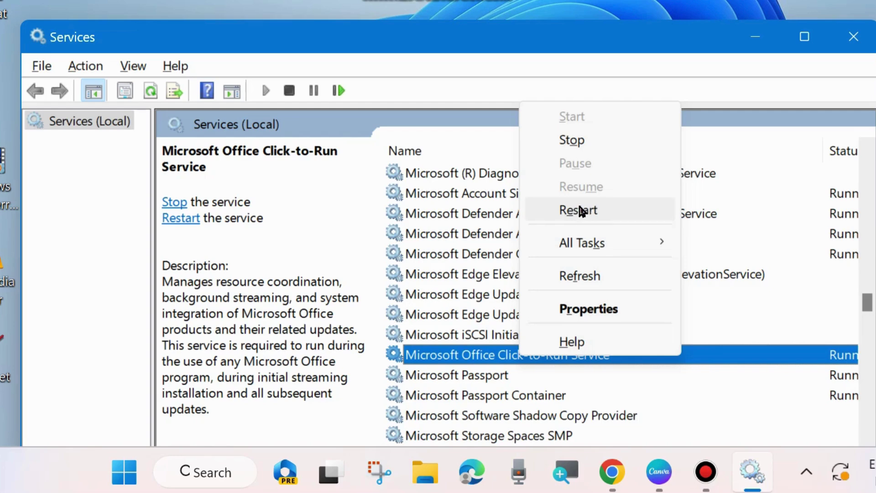
Confirm the Click-to-Run Service properties with Automatic startup and apply them.
double_click(470, 357)
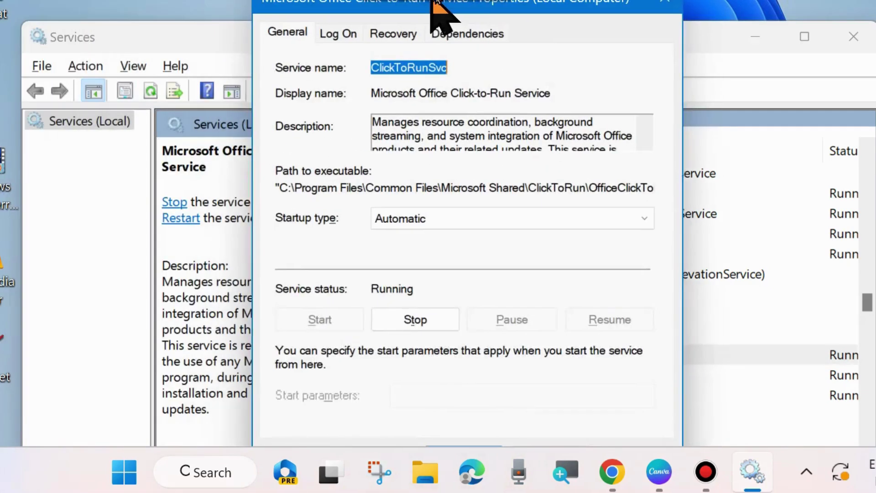
left_click_drag(440, 16, 460, 23)
left_click(458, 235)
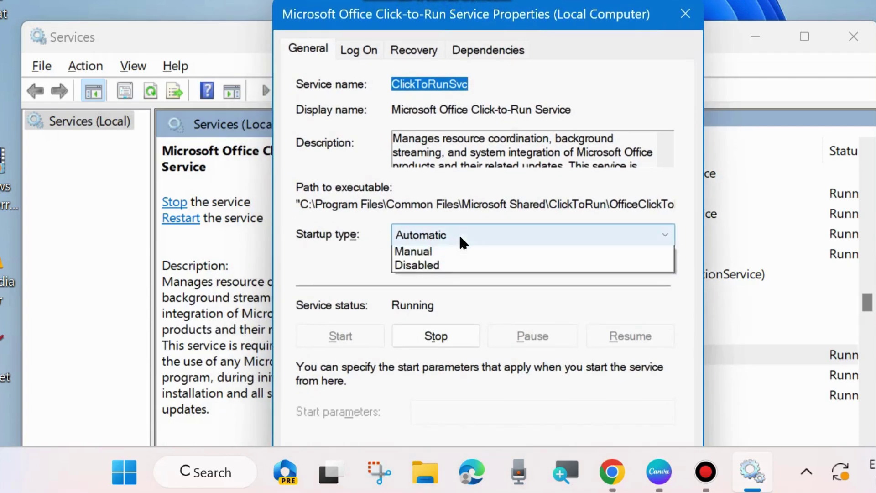
left_click(449, 269)
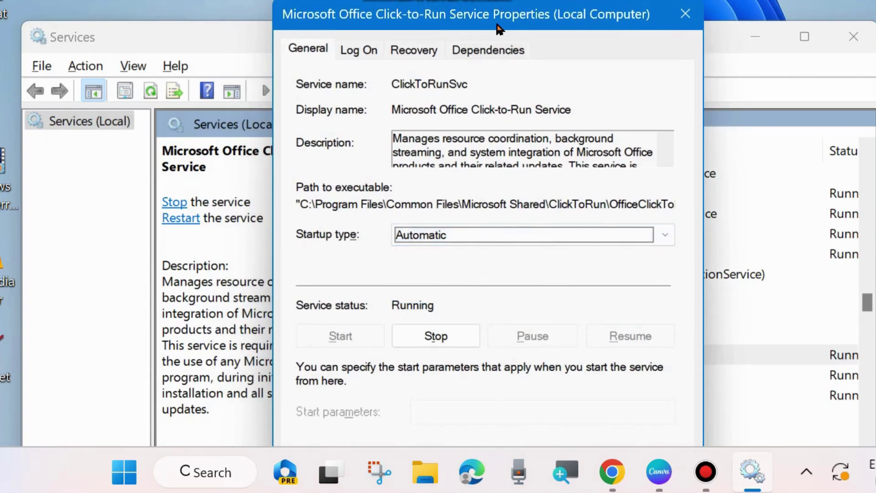
left_click_drag(501, 28, 492, 0)
left_click(641, 395)
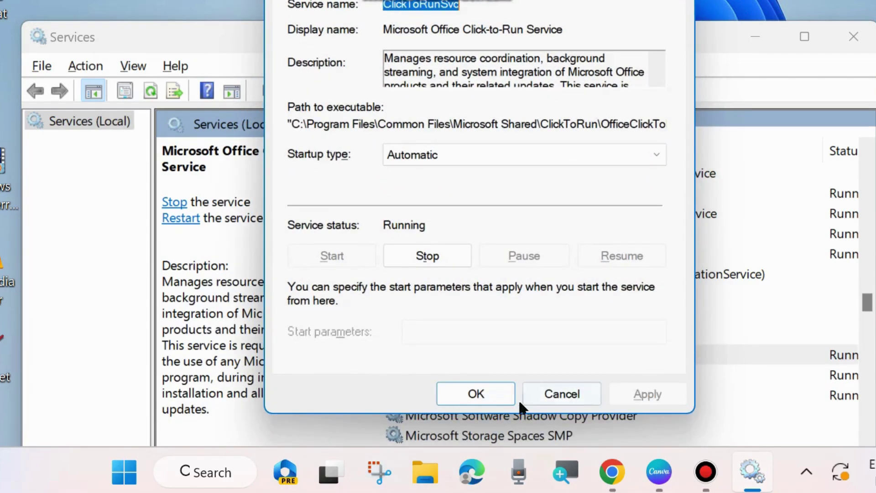
left_click(482, 390)
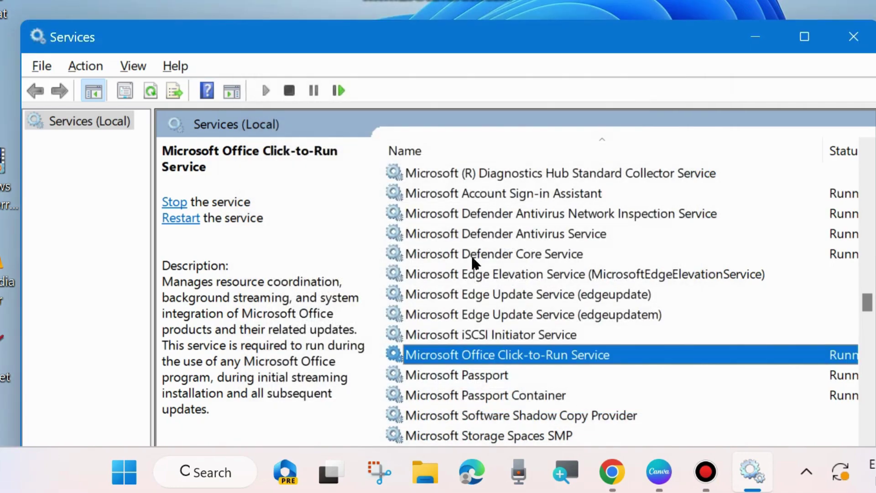
Close the Services console to return to the desktop.
left_click(850, 37)
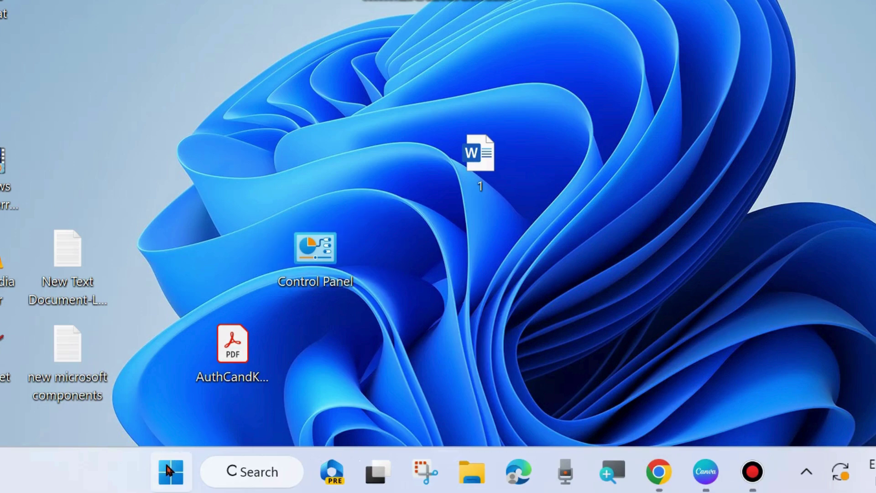
Reach Installed apps from Start > Settings > Apps and show actions for Office Home and Student 2021.
right_click(168, 474)
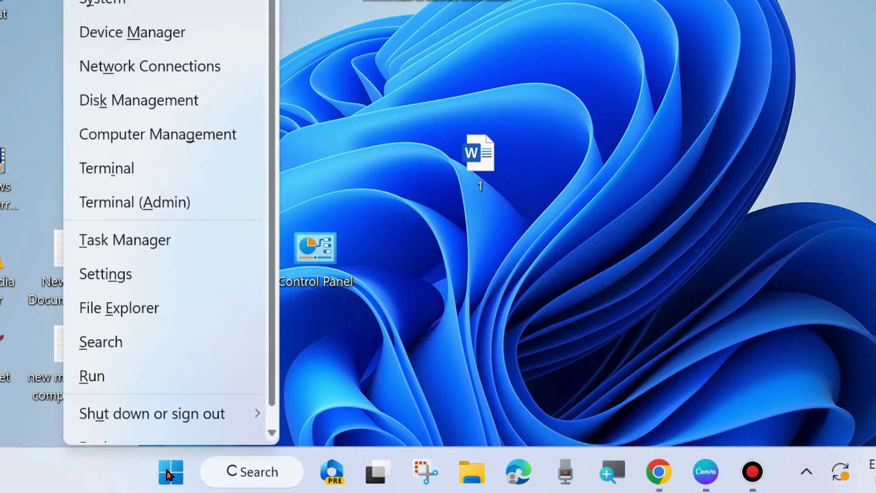
left_click(104, 275)
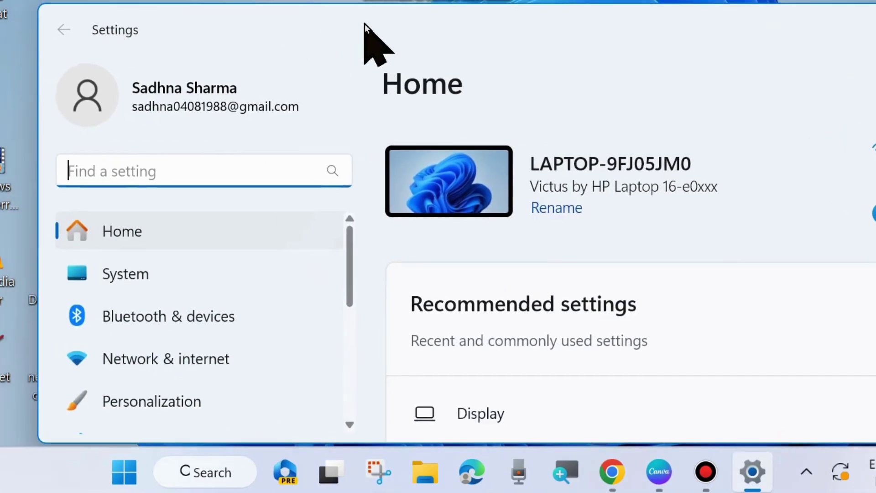
scroll(168, 281, "down", 2)
scroll(157, 301, "down", 2)
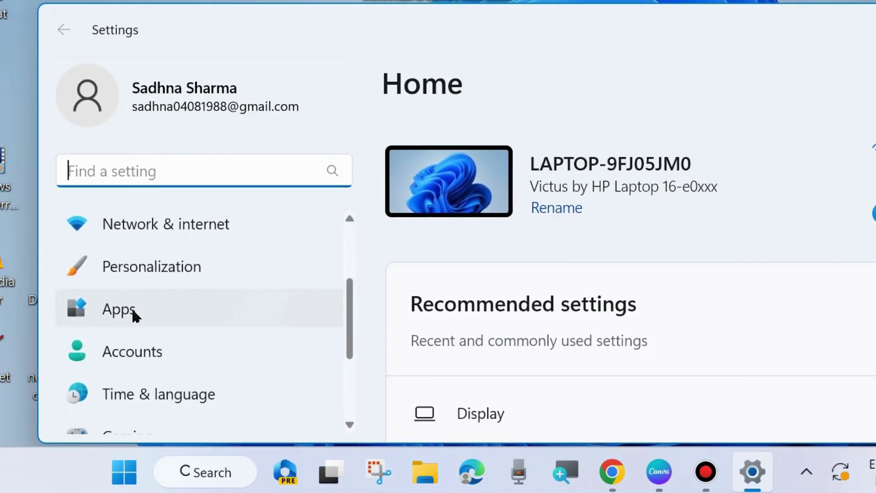
left_click(129, 313)
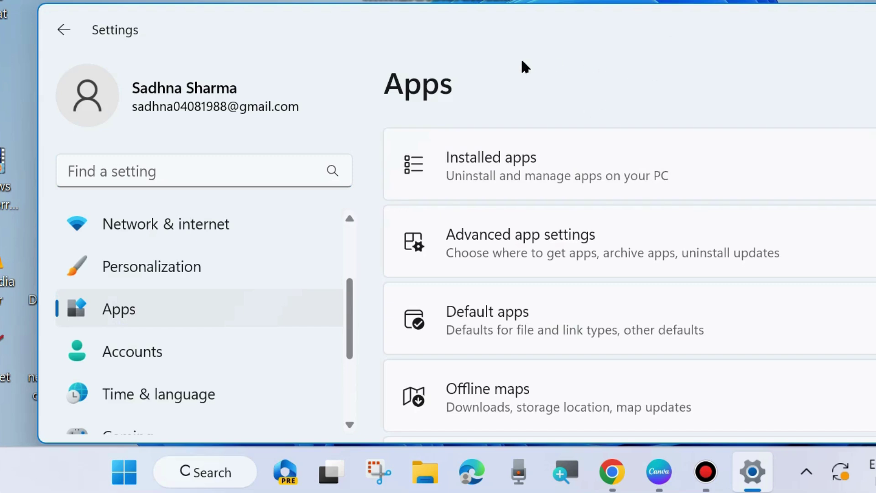
left_click_drag(673, 58, 534, 62)
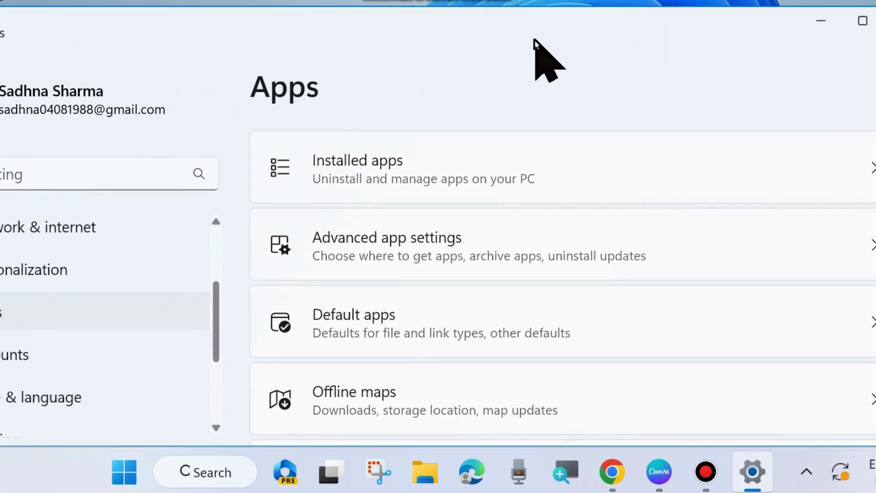
left_click(362, 161)
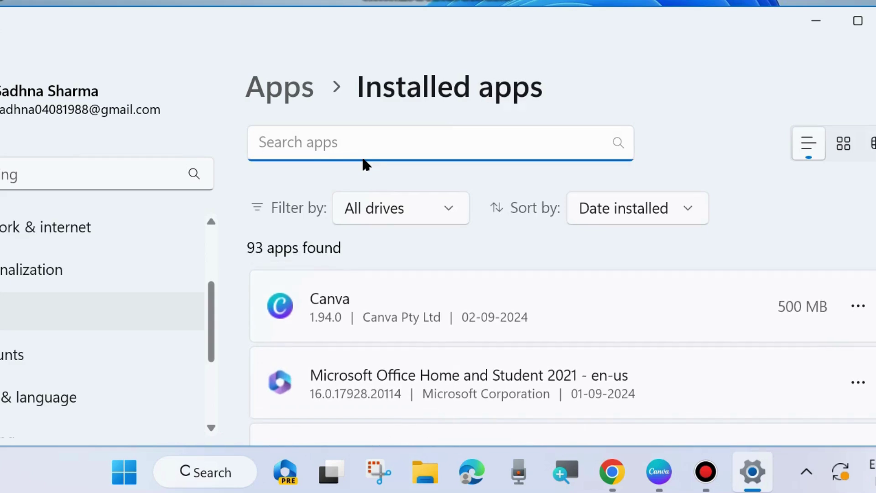
type("office")
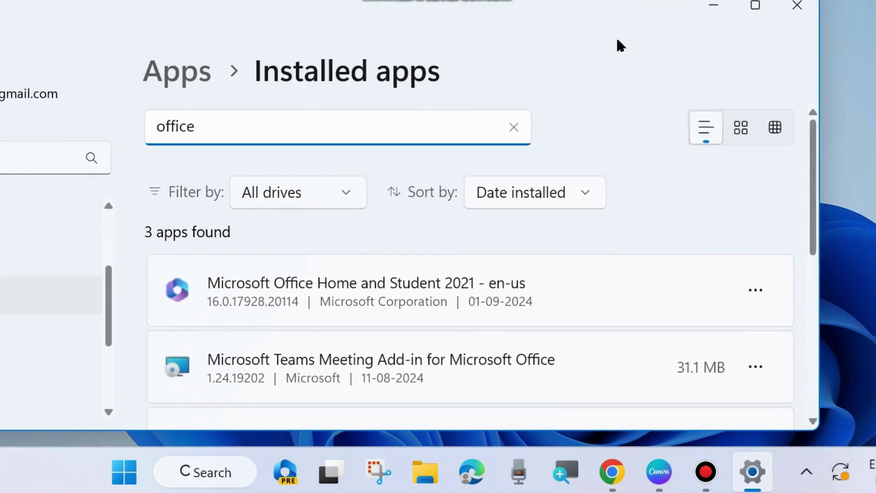
left_click(756, 290)
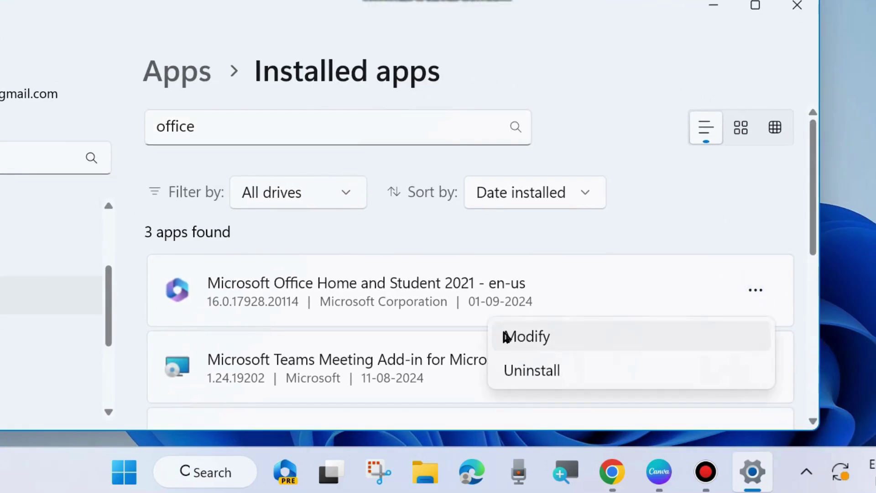
left_click(532, 338)
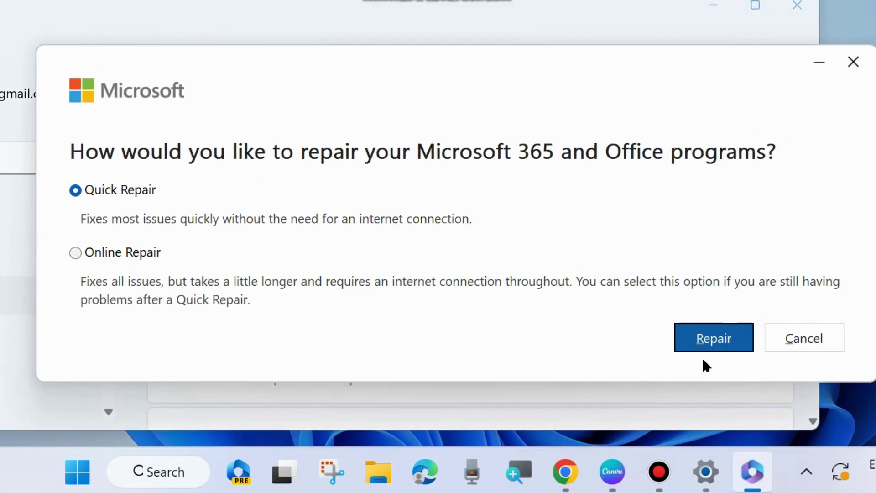
left_click(806, 338)
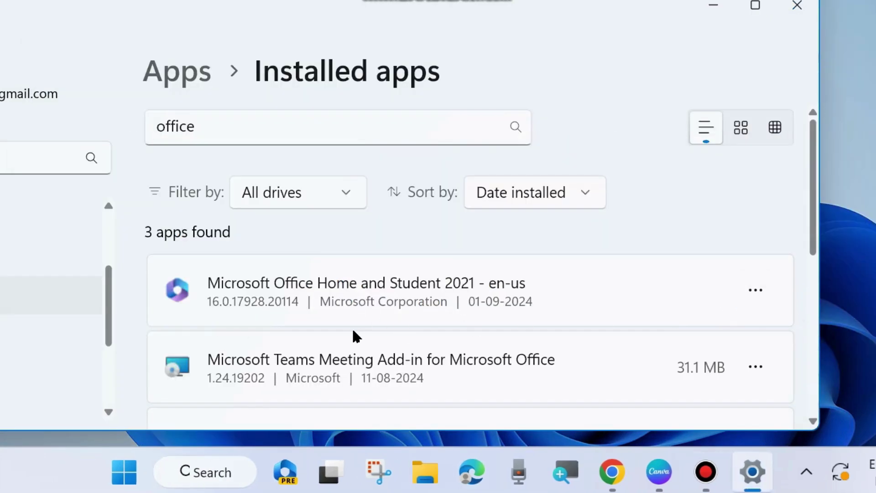
scroll(352, 327, "down", 2)
scroll(255, 351, "down", 2)
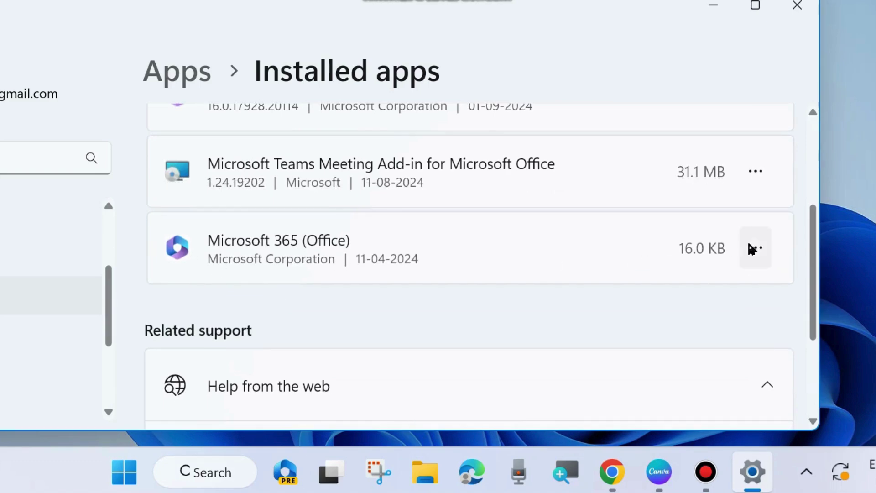
scroll(469, 268, "down", 1)
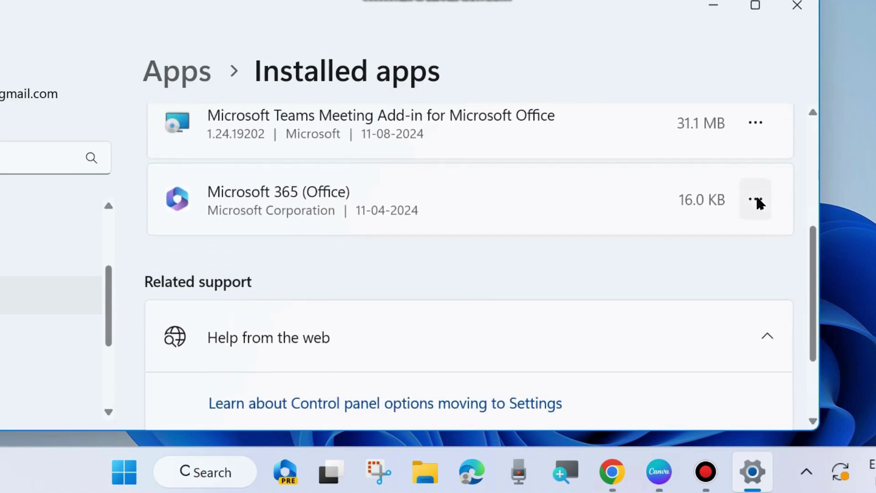
Show actions for Microsoft 365 (Office) and go to its Advanced options.
left_click(756, 200)
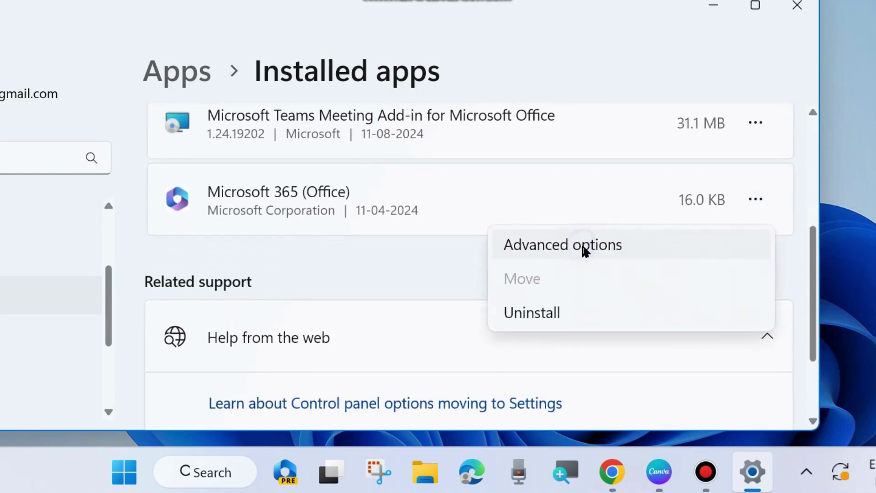
left_click(584, 251)
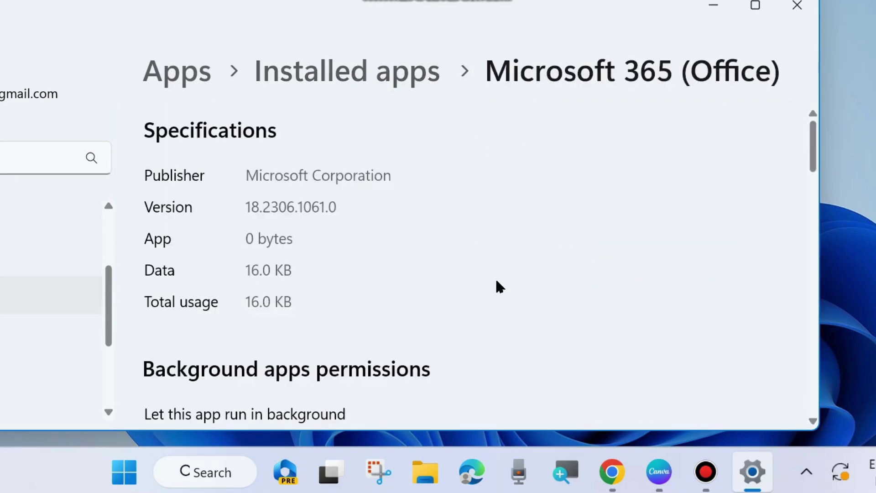
scroll(499, 287, "down", 2)
scroll(498, 287, "down", 3)
scroll(499, 287, "down", 2)
scroll(498, 287, "down", 3)
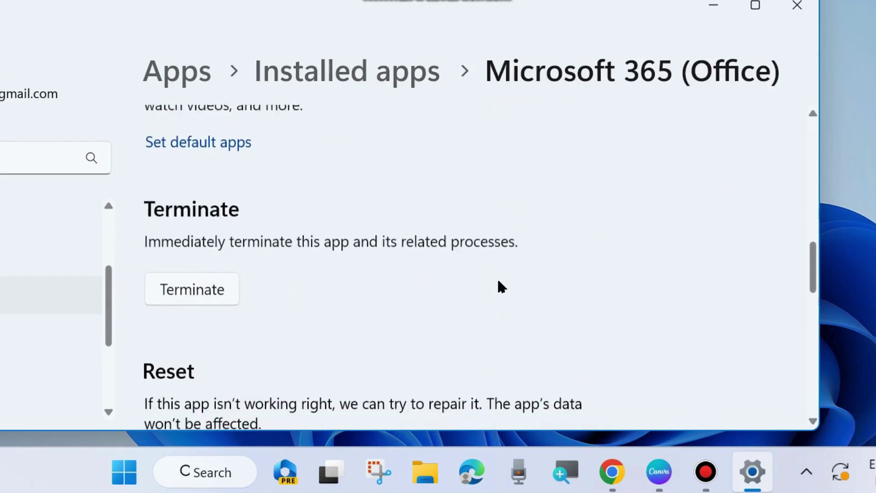
scroll(499, 287, "down", 2)
scroll(498, 286, "down", 1)
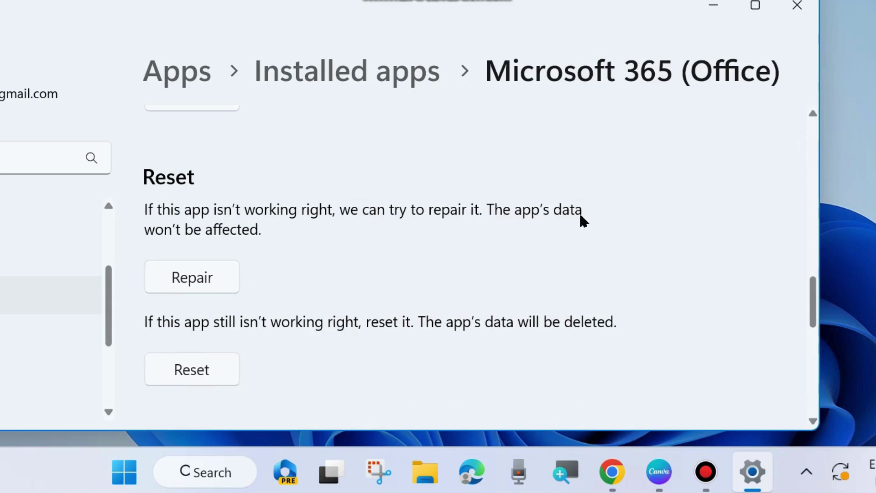
Run Repair for Microsoft 365 (Office), then close Settings after the checkmark appears.
left_click(195, 277)
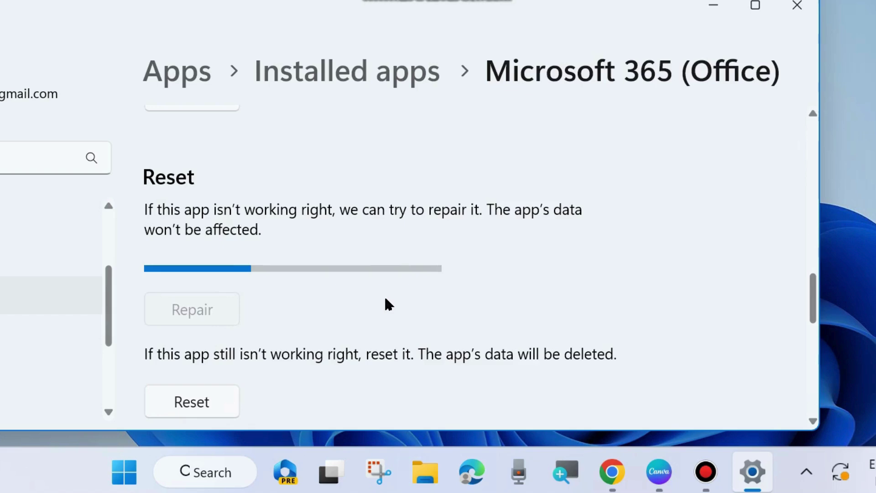
scroll(384, 295, "down", 2)
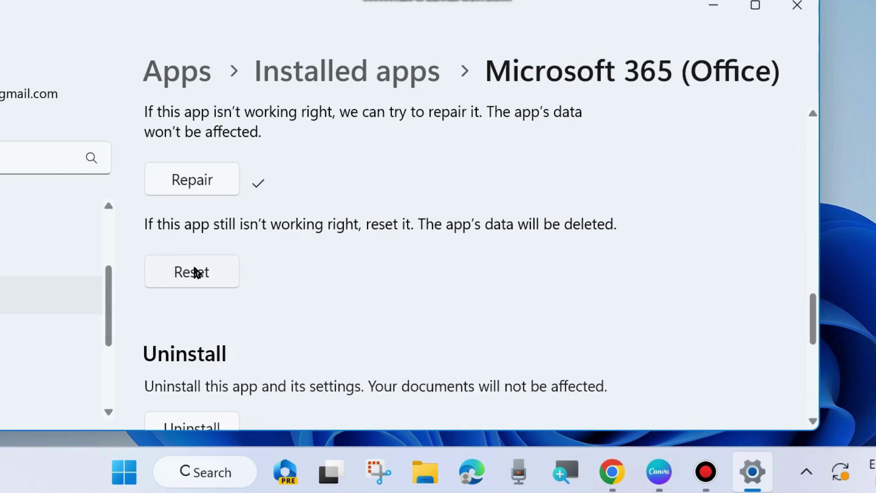
scroll(355, 241, "down", 1)
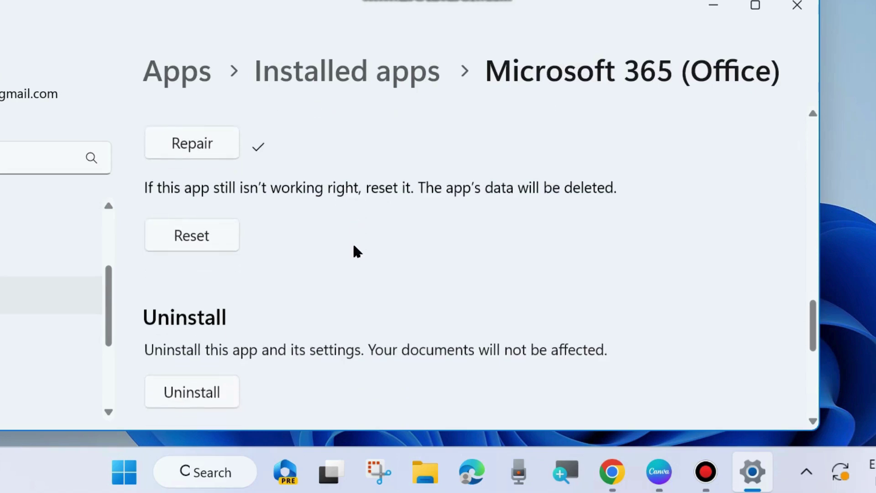
scroll(274, 295, "down", 2)
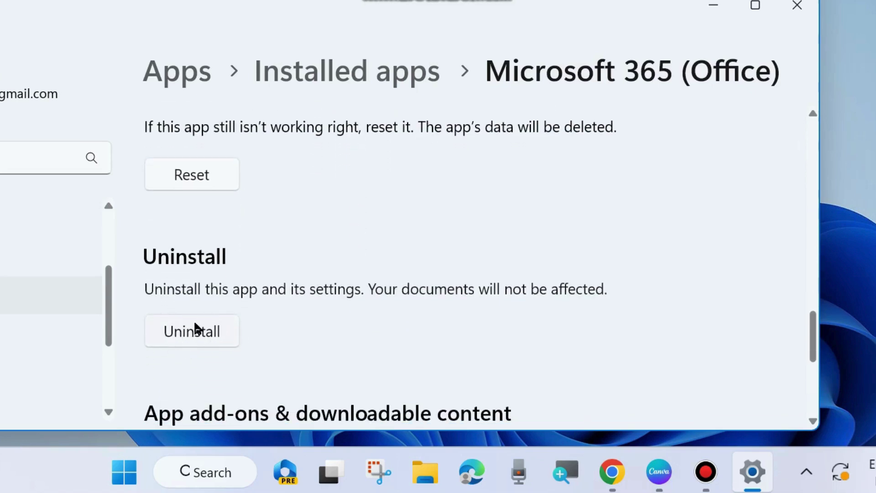
scroll(491, 267, "down", 1)
scroll(486, 261, "down", 2)
scroll(480, 265, "up", 4)
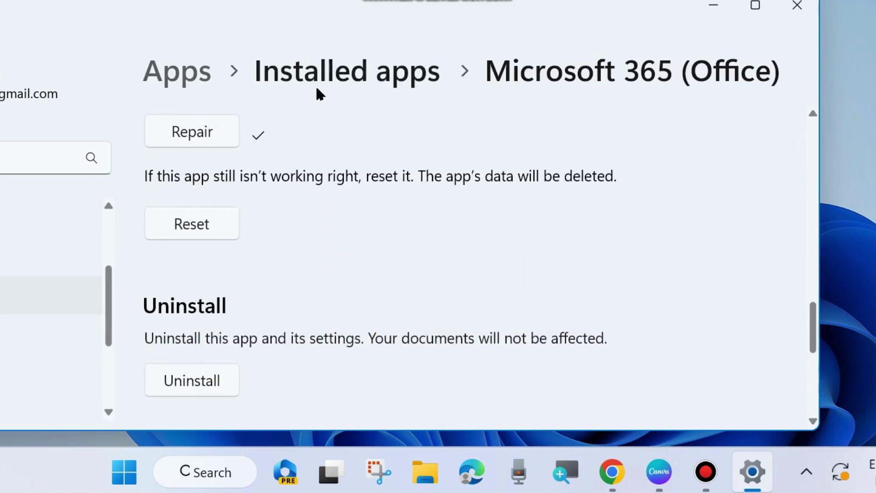
left_click(797, 6)
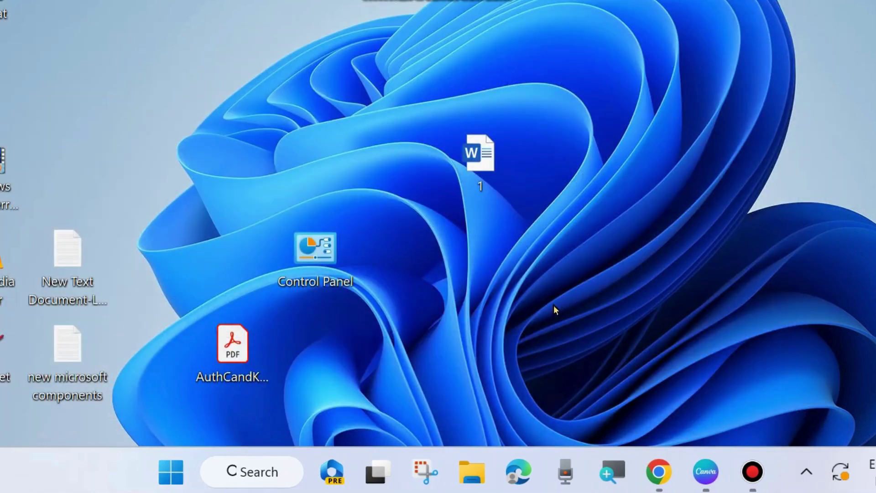